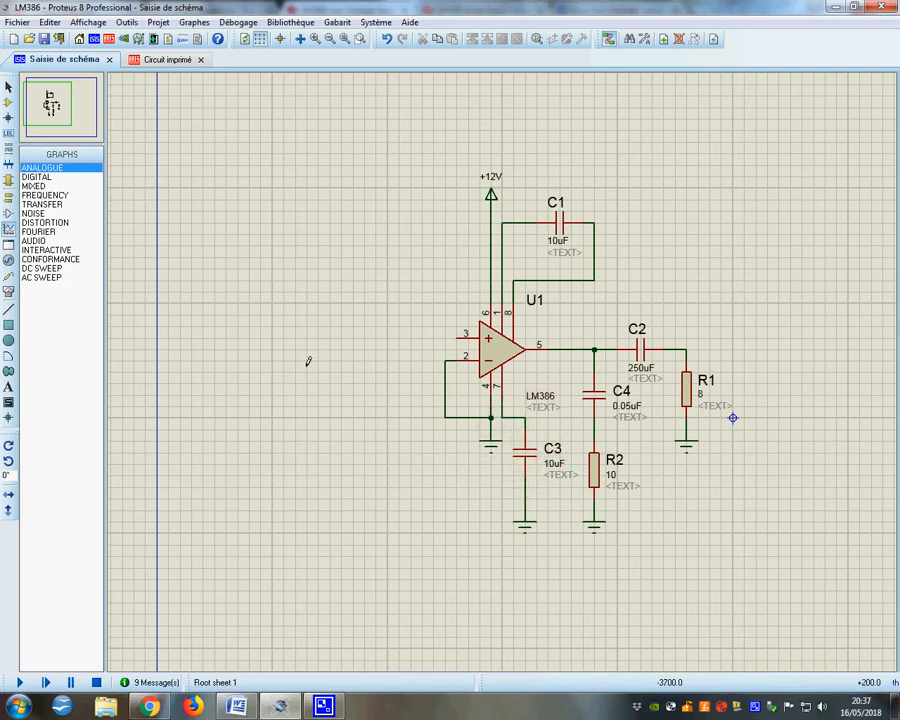
Place a sine generator beside the LM386 and wire it to the amplifier's non-inverting input, pin 3
click(12, 262)
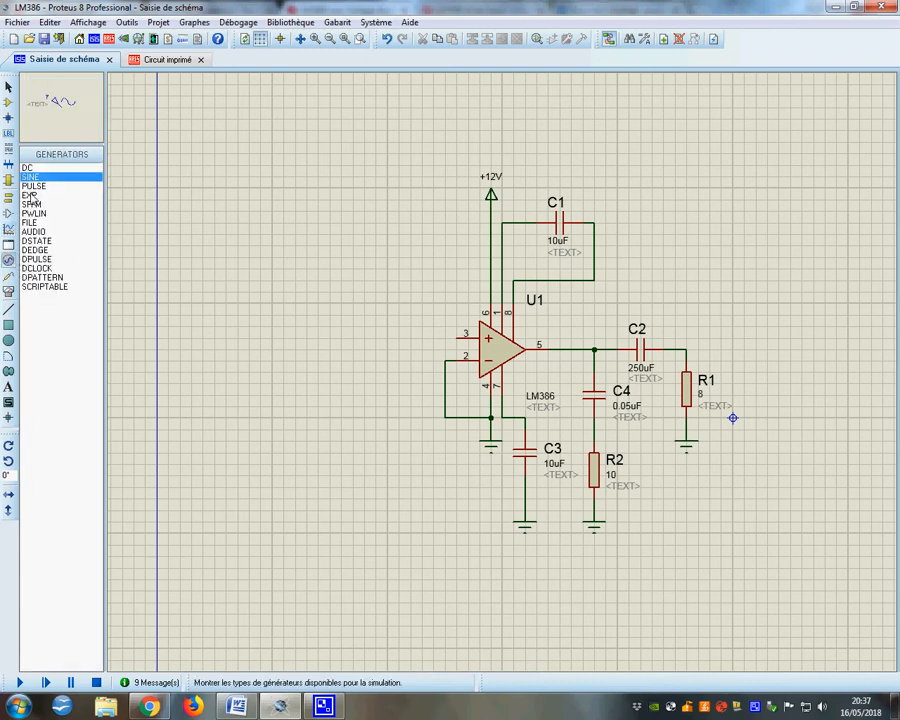
click(356, 328)
click(354, 338)
click(458, 337)
Set the sine generator's amplitude to 10m volts and its frequency to 3000 Hz
right_click(352, 318)
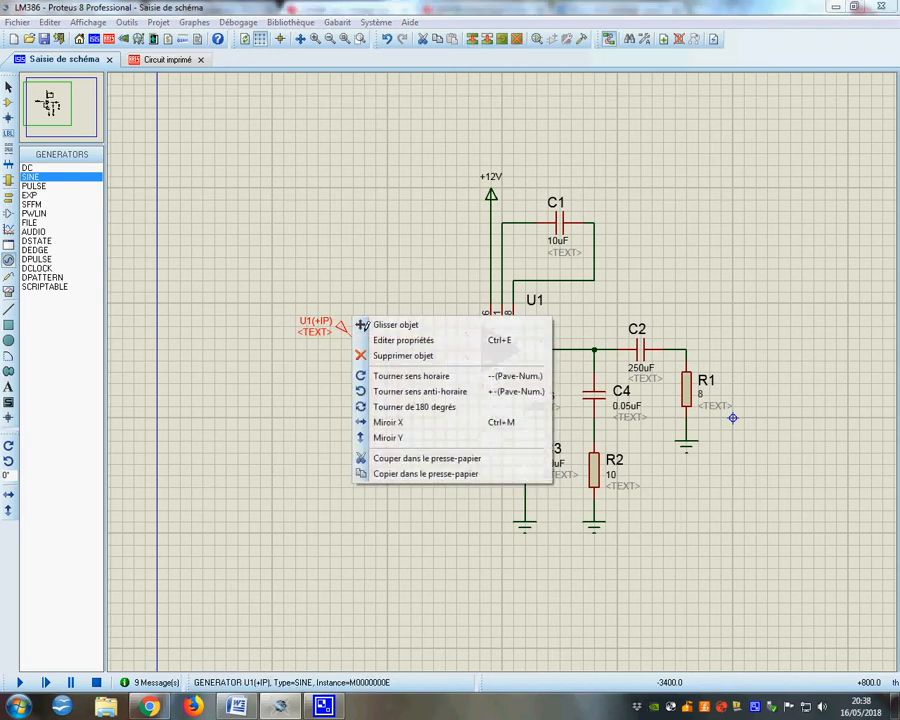
click(405, 339)
double_click(536, 230)
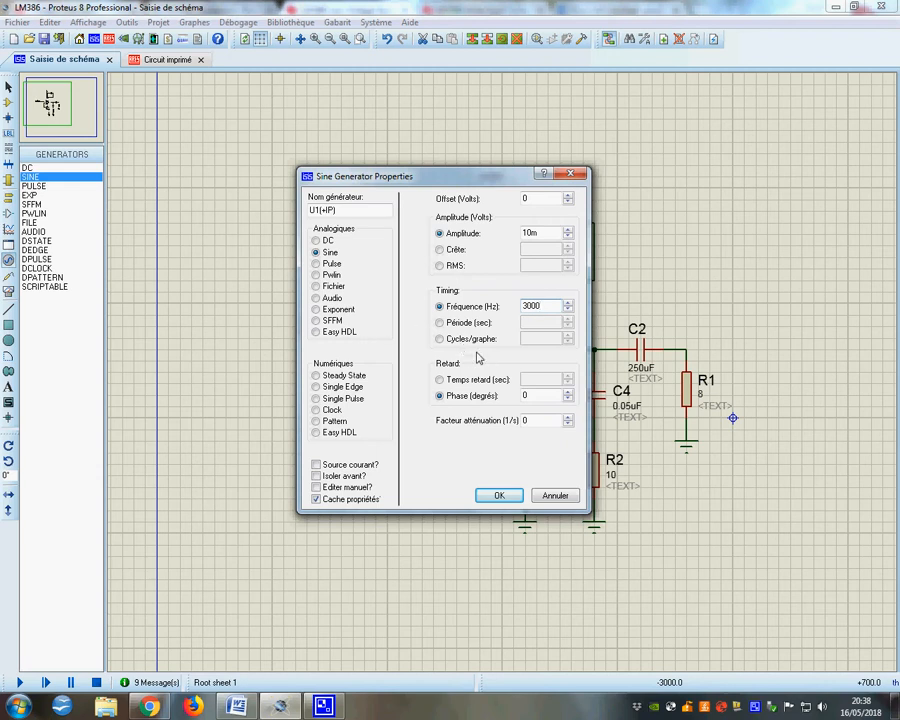
click(499, 496)
click(417, 518)
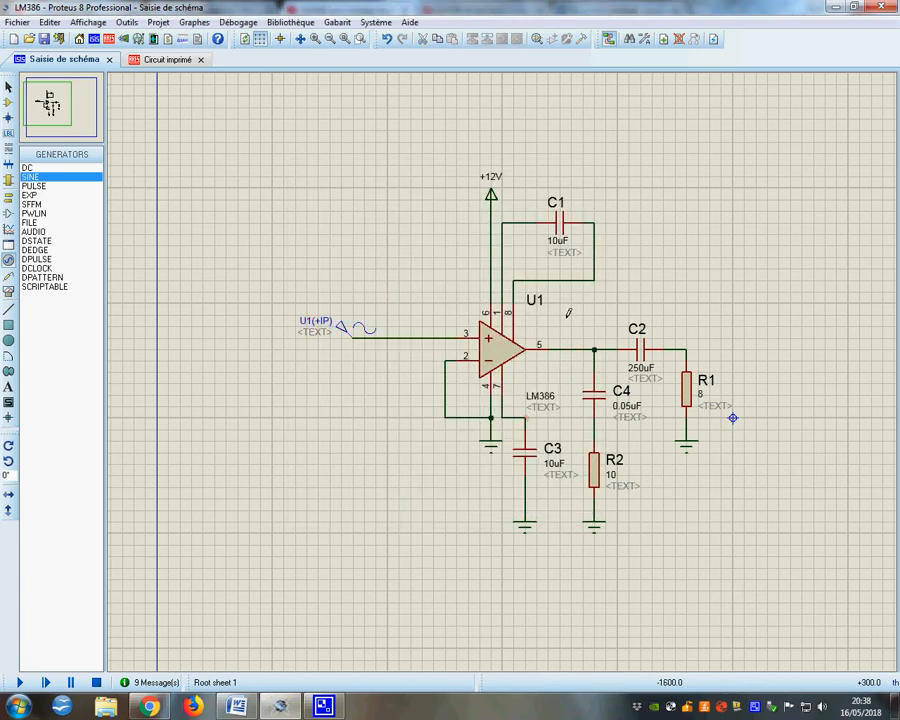
Place voltage probes on the wire to pin 3 and on the output node between C2 and R1
click(9, 285)
click(422, 292)
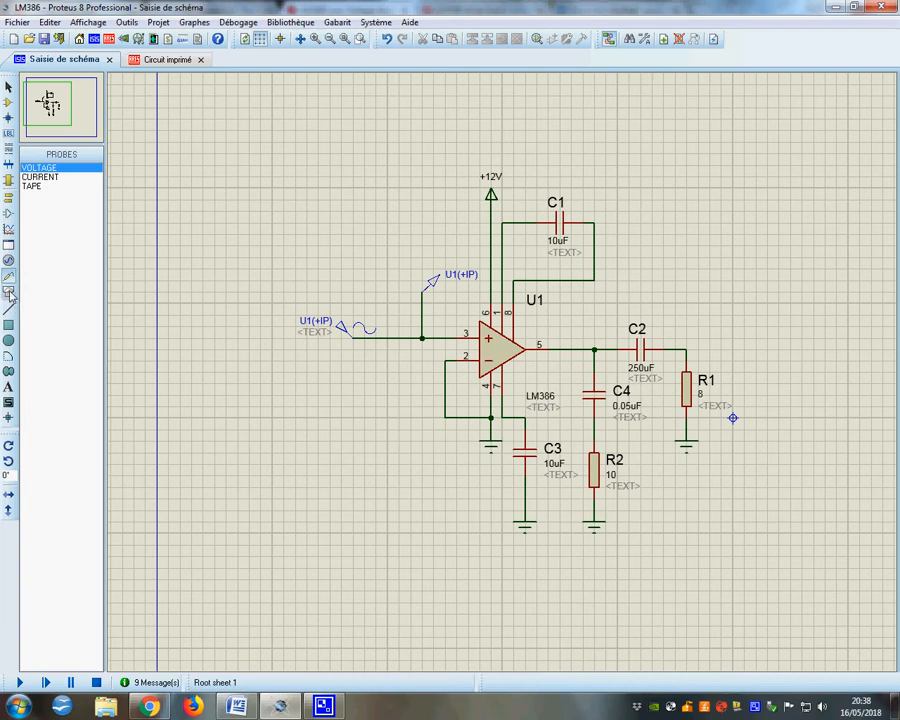
click(716, 283)
click(685, 348)
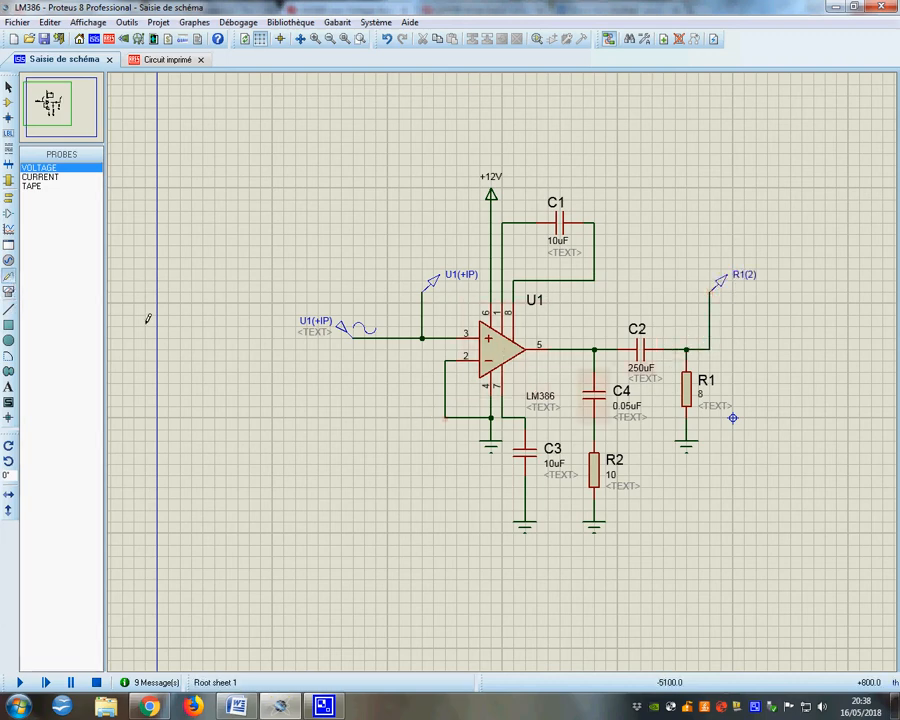
Draw an analogue graph below the schematic and set its end time to 10m
click(8, 228)
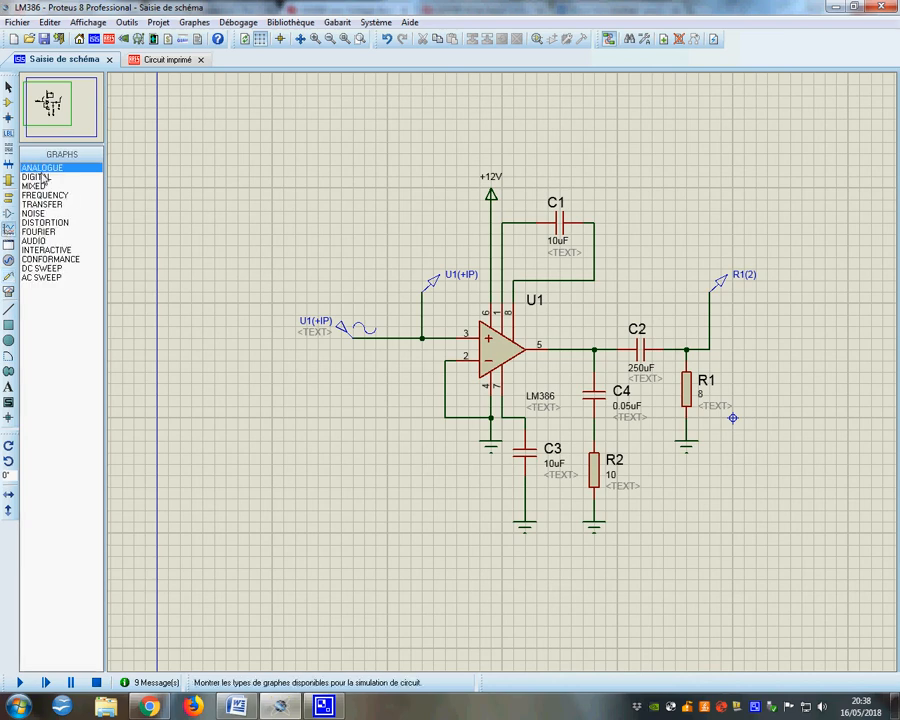
drag(260, 533, 595, 646)
right_click(378, 573)
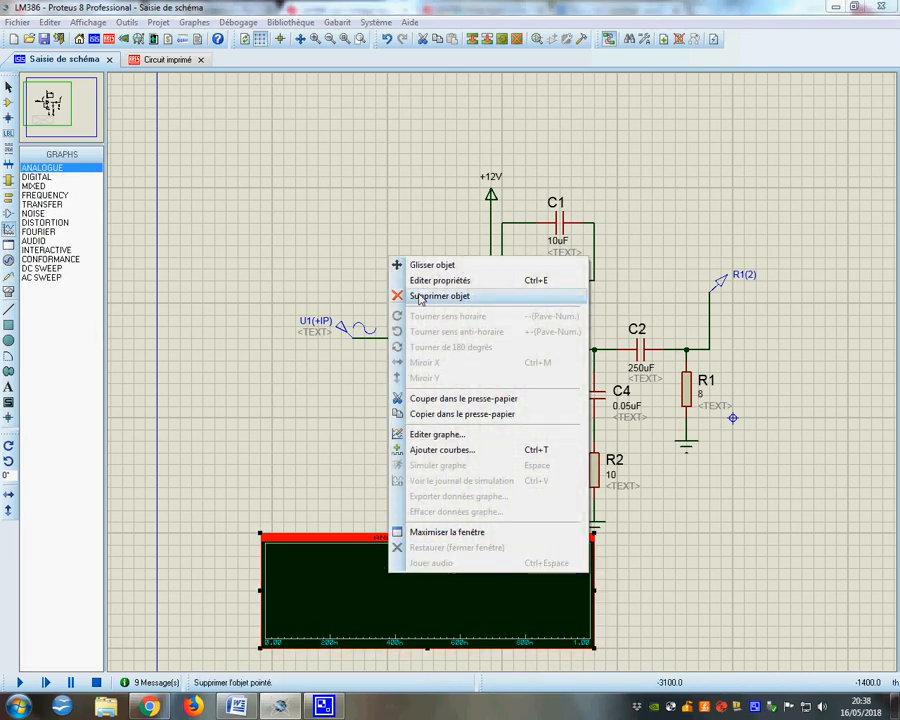
click(424, 282)
key(Tab)
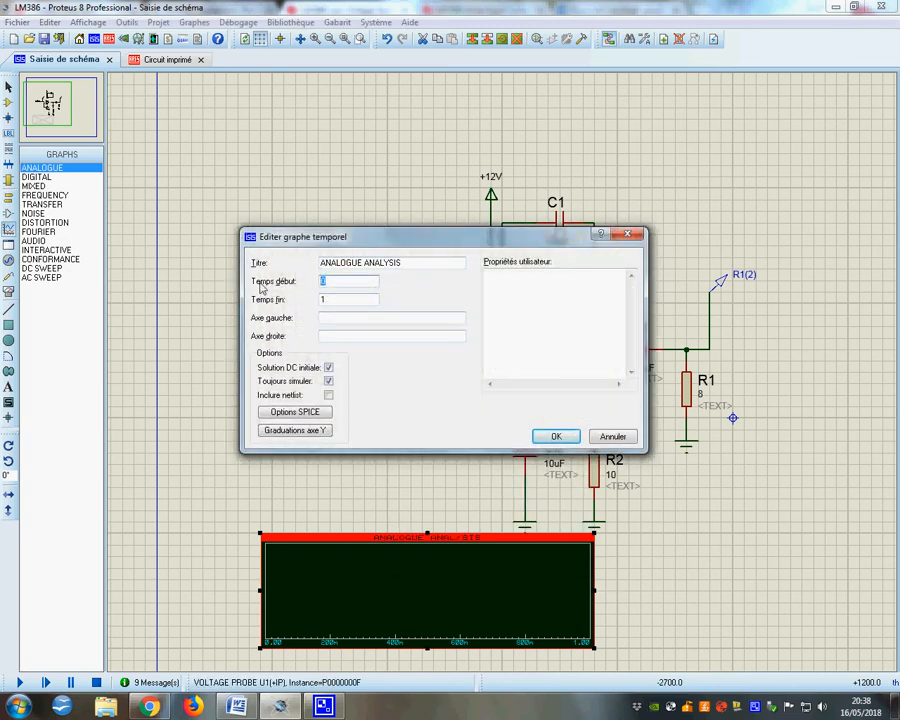
key(Tab)
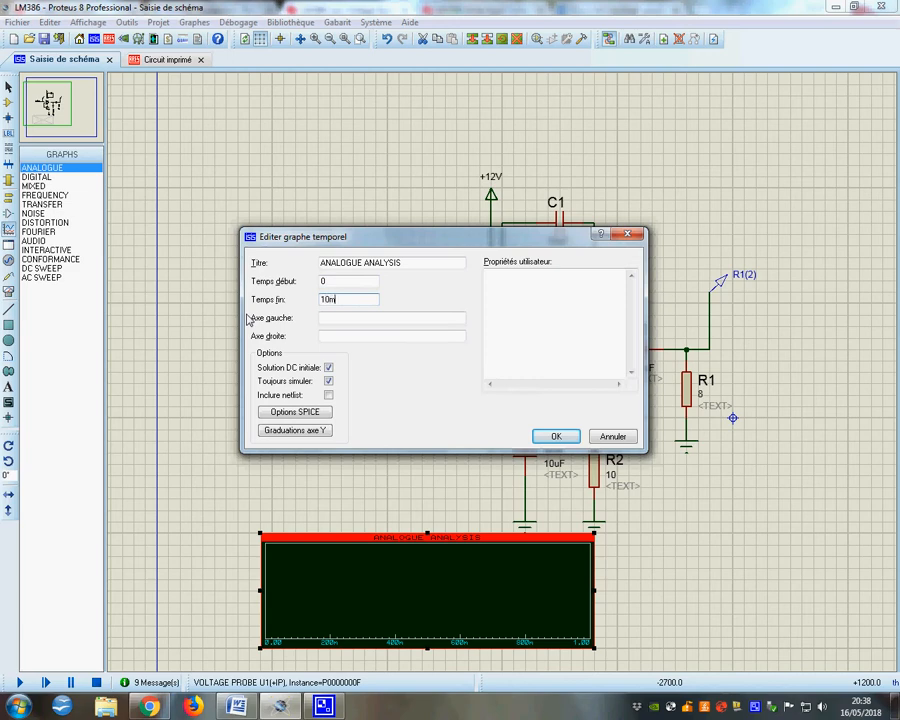
click(554, 436)
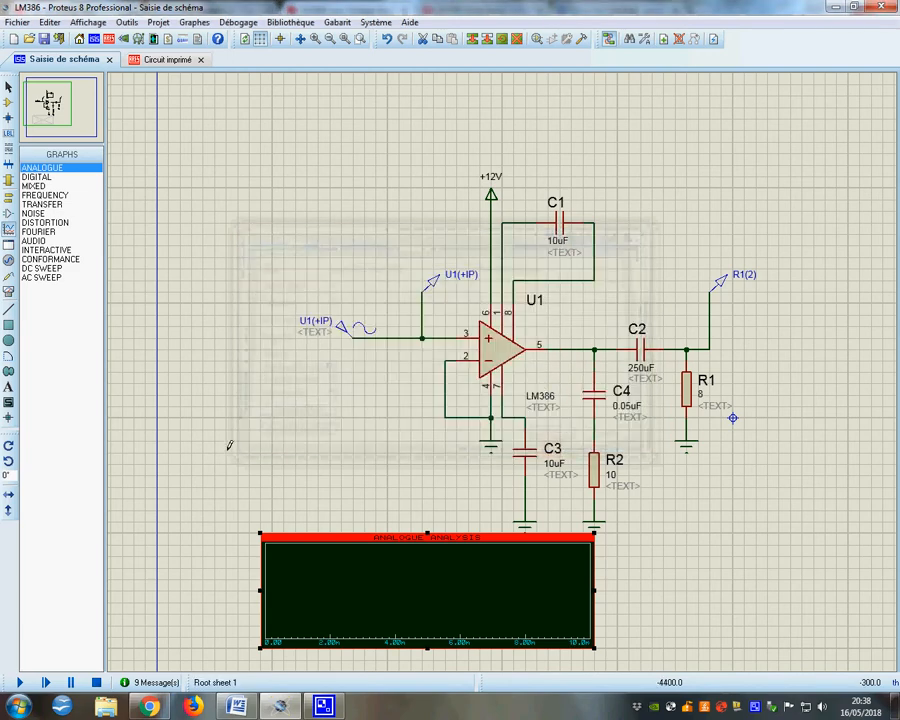
Add the input probe U1(+IP) to the analogue graph, simulate it, and set the graph's end time to 3m
mouse_move(424, 285)
mouse_down()
mouse_move(420, 422)
mouse_move(392, 596)
mouse_move(393, 582)
mouse_up()
key(space)
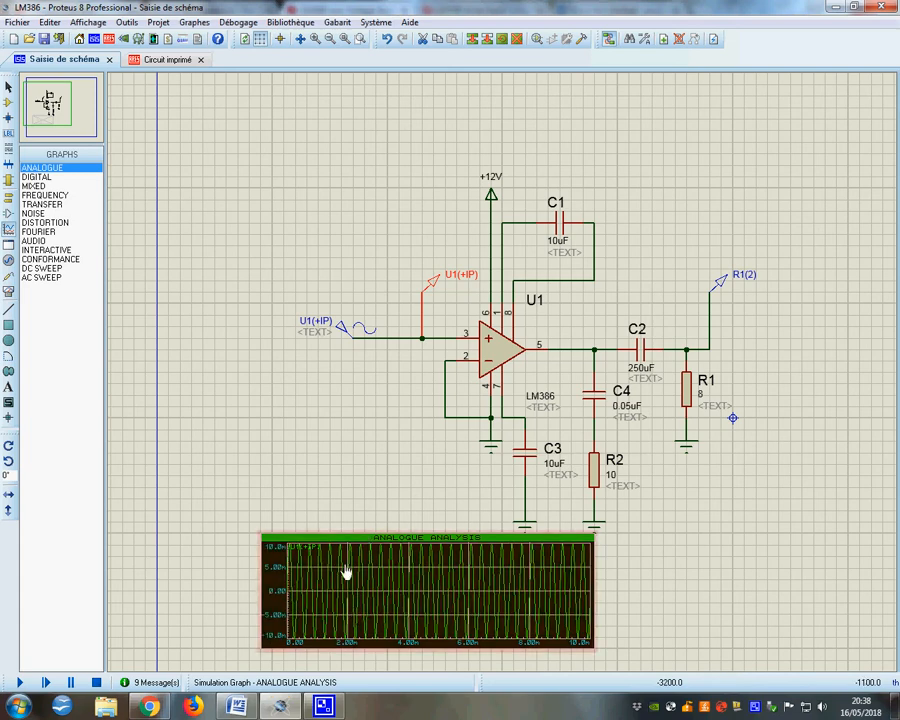
right_click(430, 607)
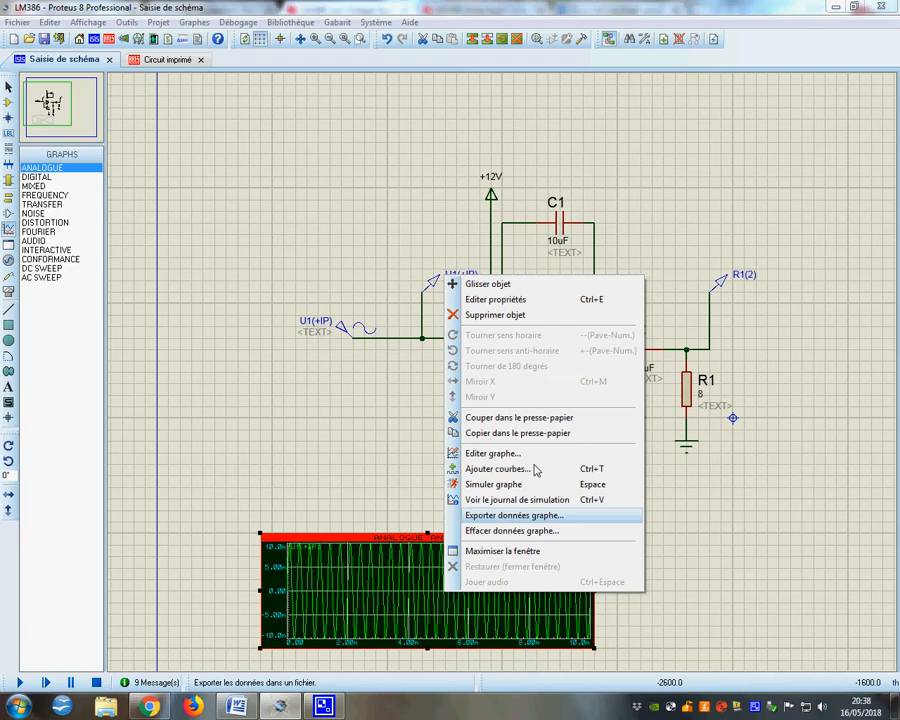
click(492, 299)
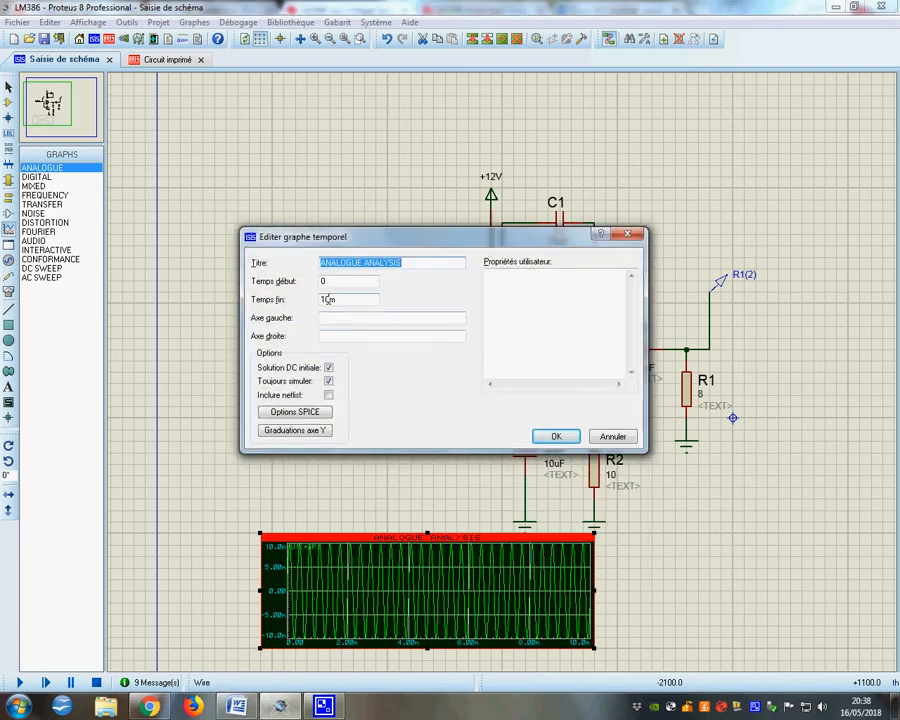
drag(327, 299, 241, 302)
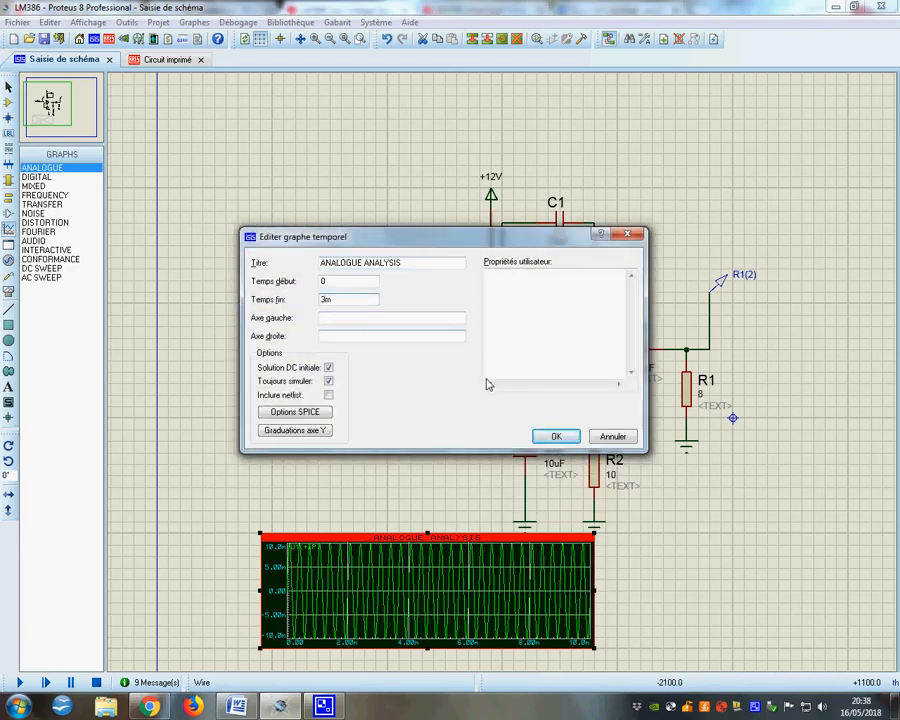
click(555, 436)
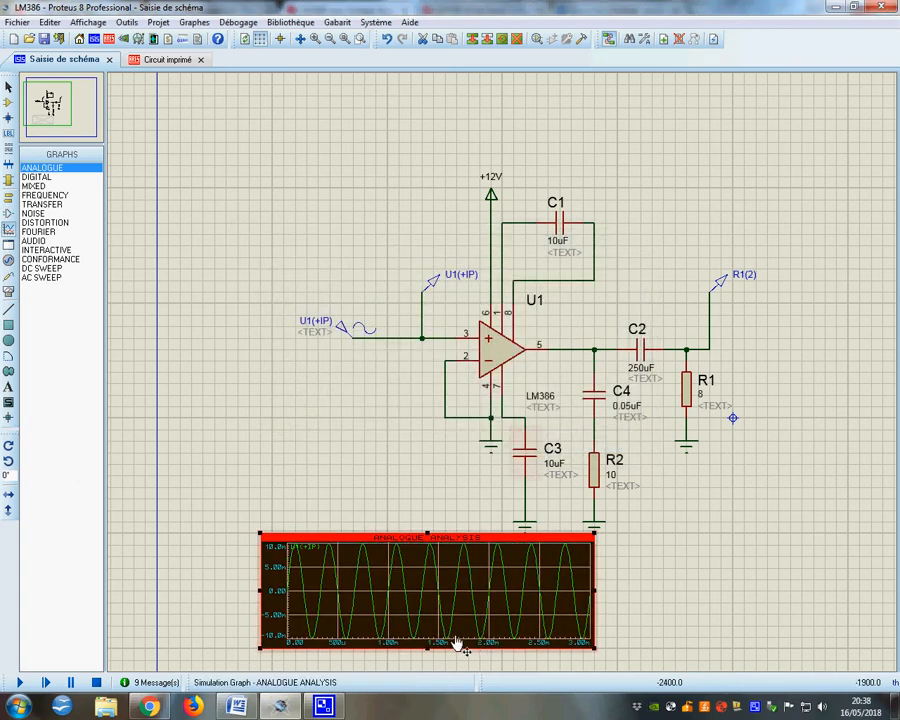
Maximise the input graph, read the sine wave's second positive and second negative peaks, and return to the schematic
key(F7)
key(F6)
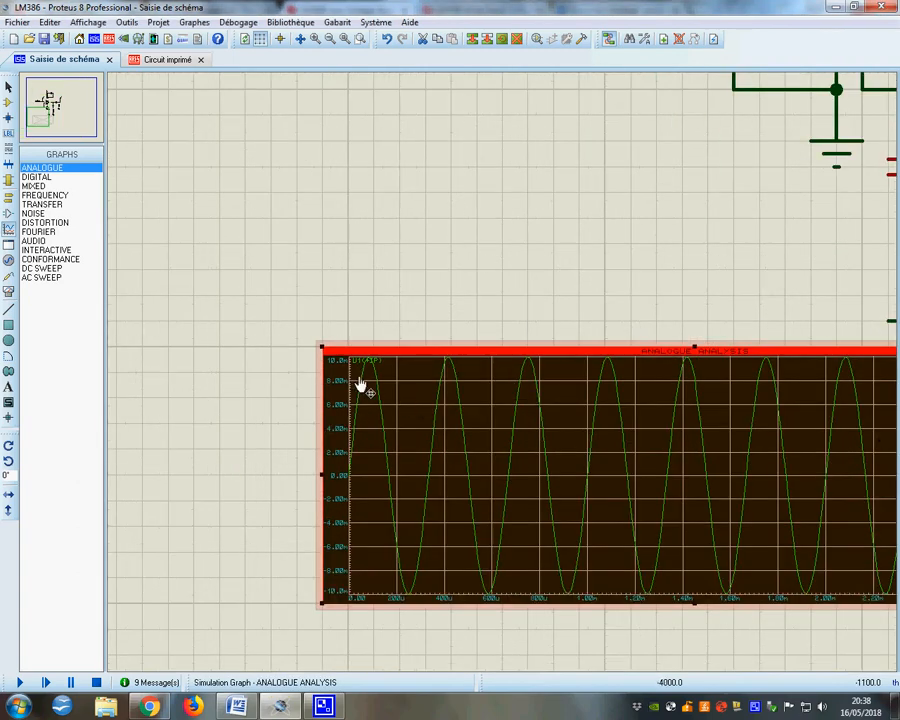
click(487, 280)
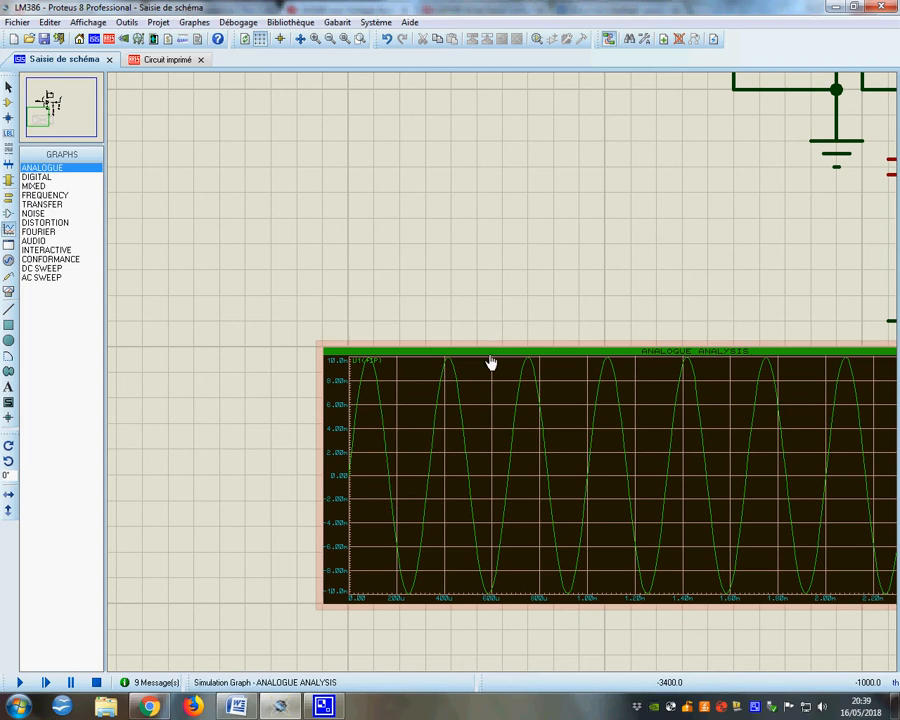
click(491, 355)
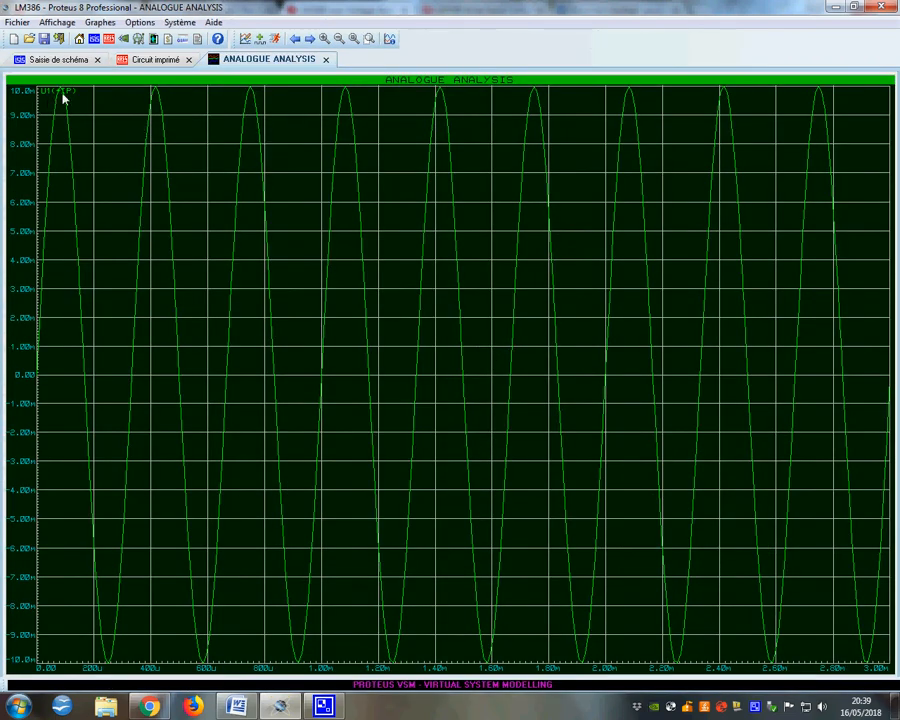
click(155, 100)
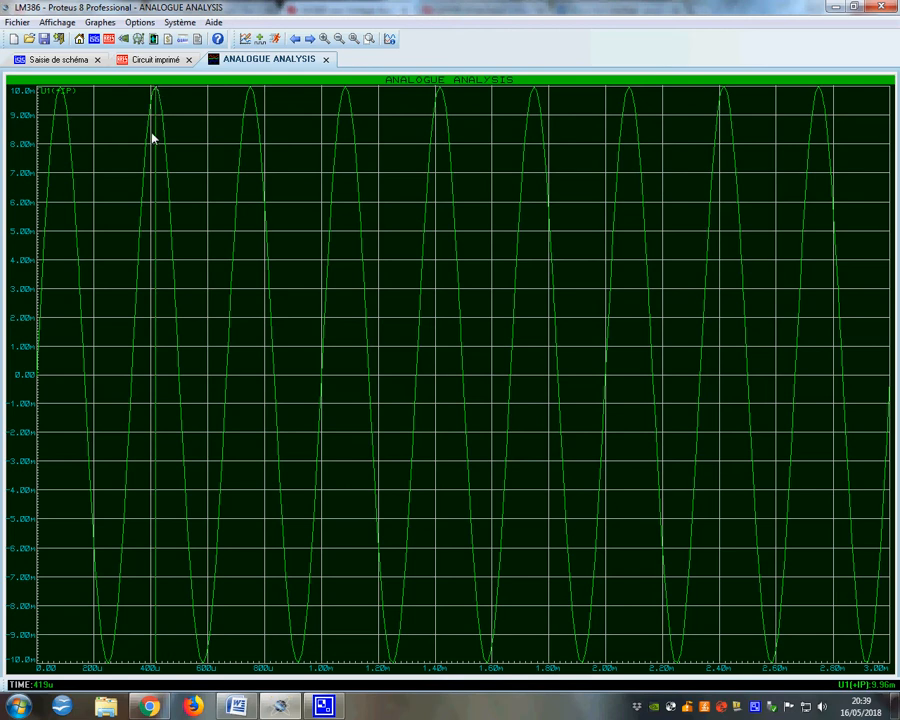
click(203, 668)
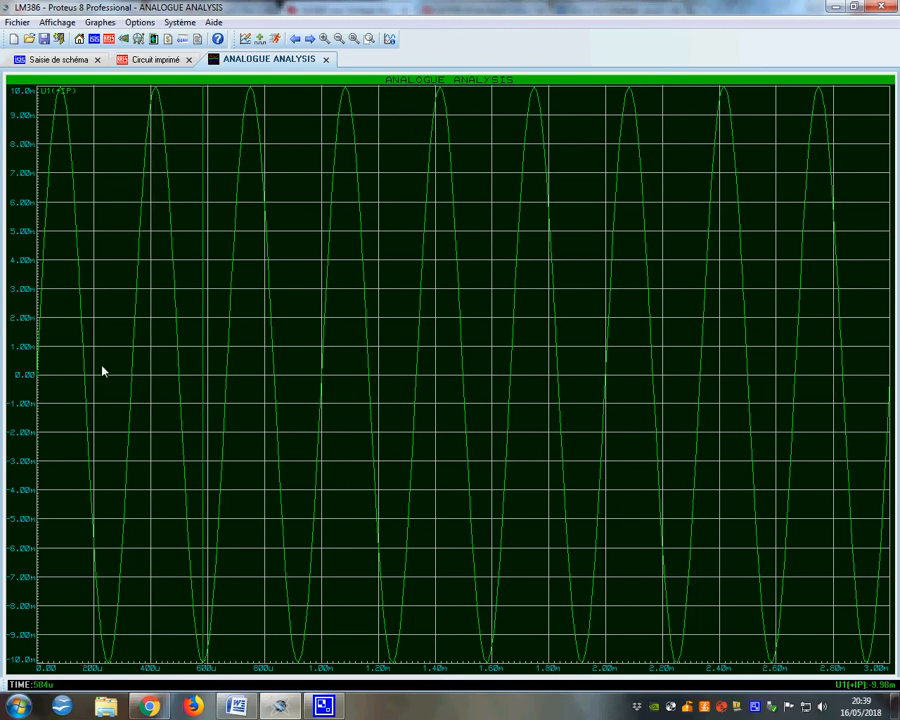
click(409, 78)
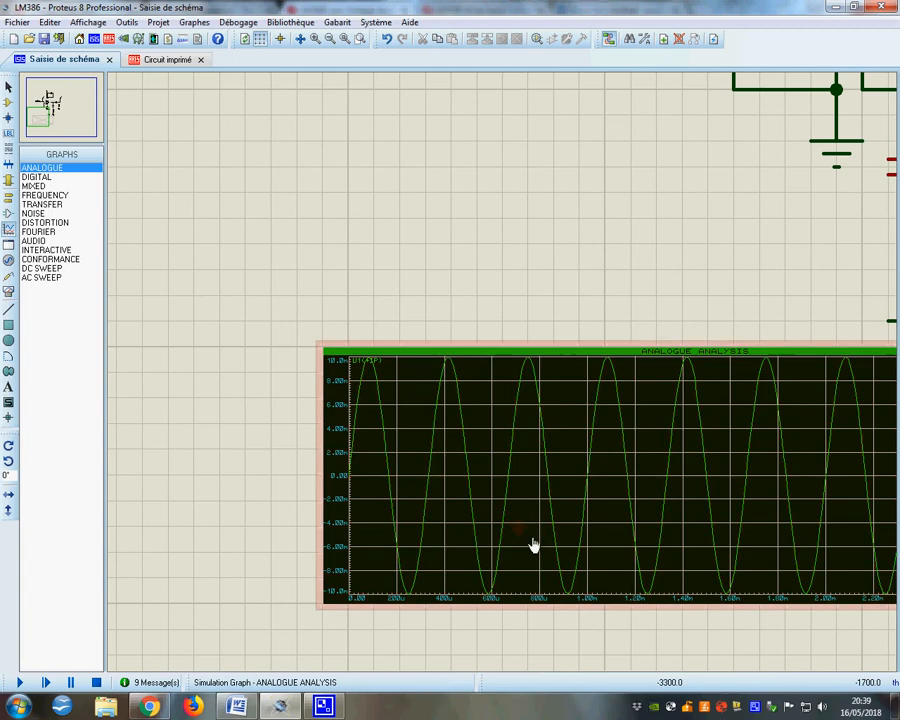
Draw a second analogue graph directly below the first, with about the same width
scroll(533, 544, down, 1)
scroll(651, 482, down, 1)
scroll(630, 426, up, 1)
scroll(500, 376, down, 1)
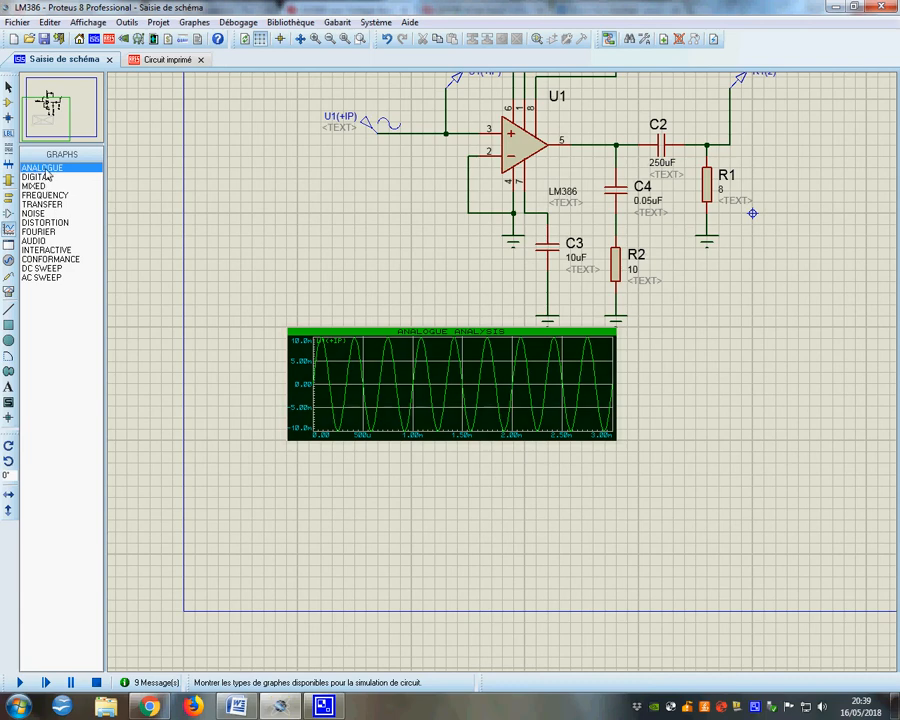
drag(290, 450, 618, 546)
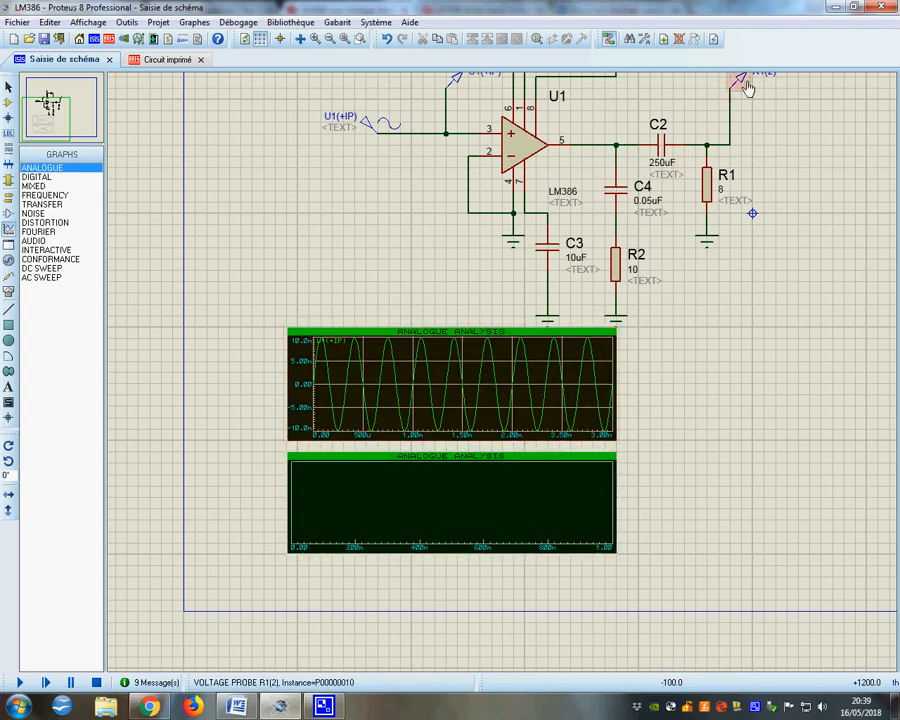
Set the second graph's end time to 3m and simulate the output probe R1(2) on it
right_click(476, 484)
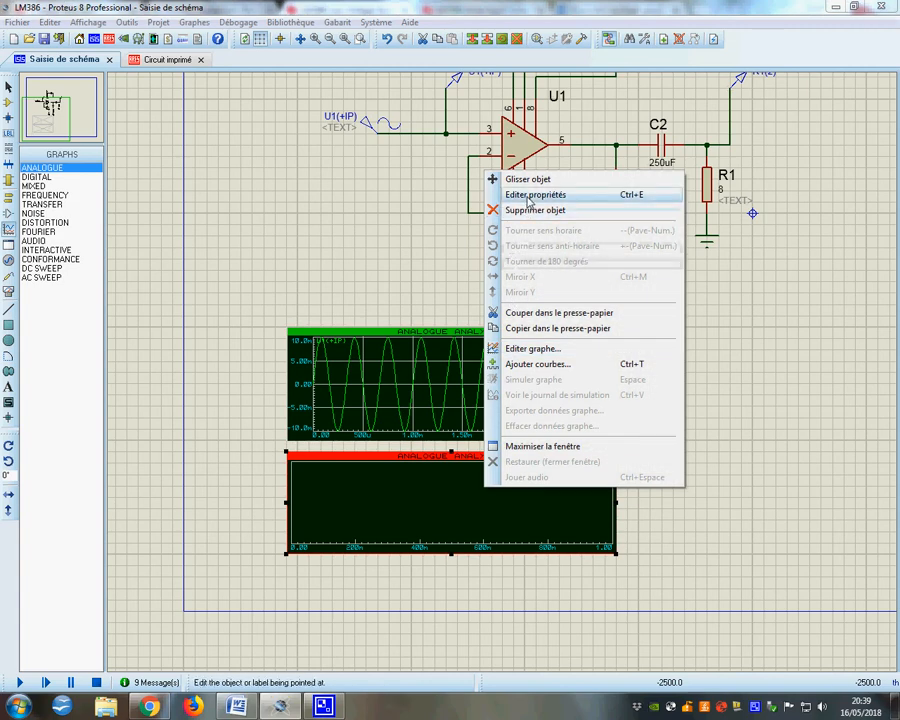
click(528, 196)
drag(338, 297, 287, 304)
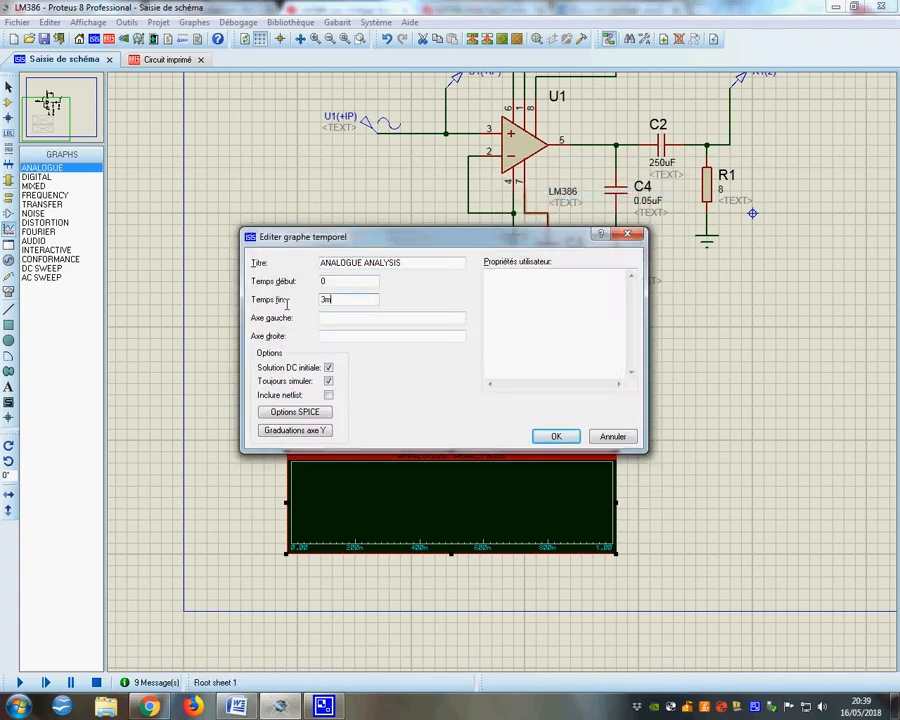
text(3m)
click(549, 440)
mouse_move(738, 84)
mouse_down()
mouse_move(476, 514)
mouse_move(424, 478)
mouse_move(421, 486)
mouse_up()
key(space)
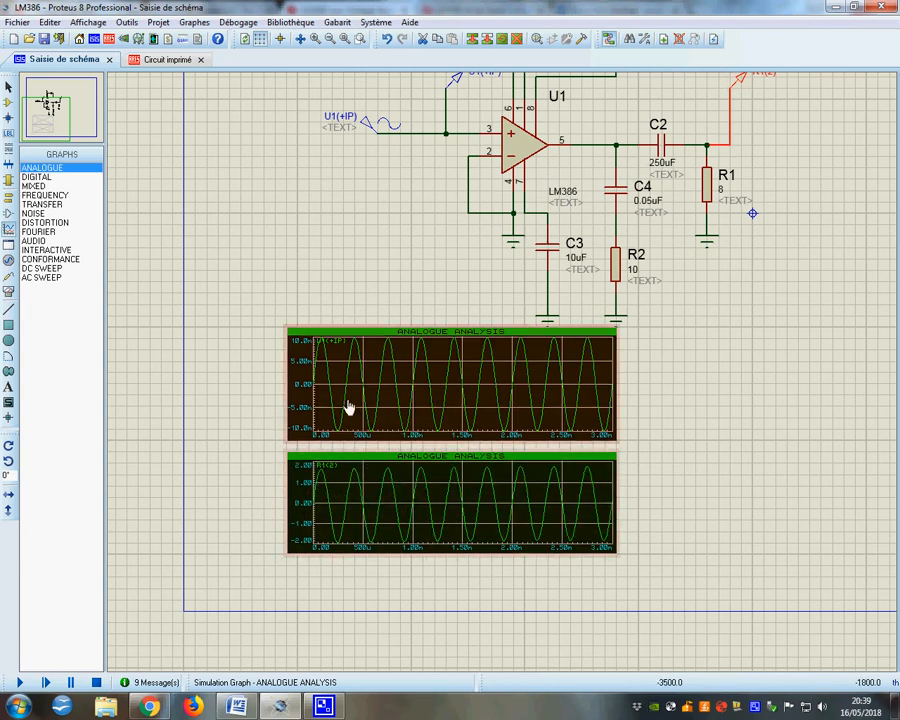
Maximise the output graph, read the voltage at the third positive peak, and return to the schematic
click(374, 457)
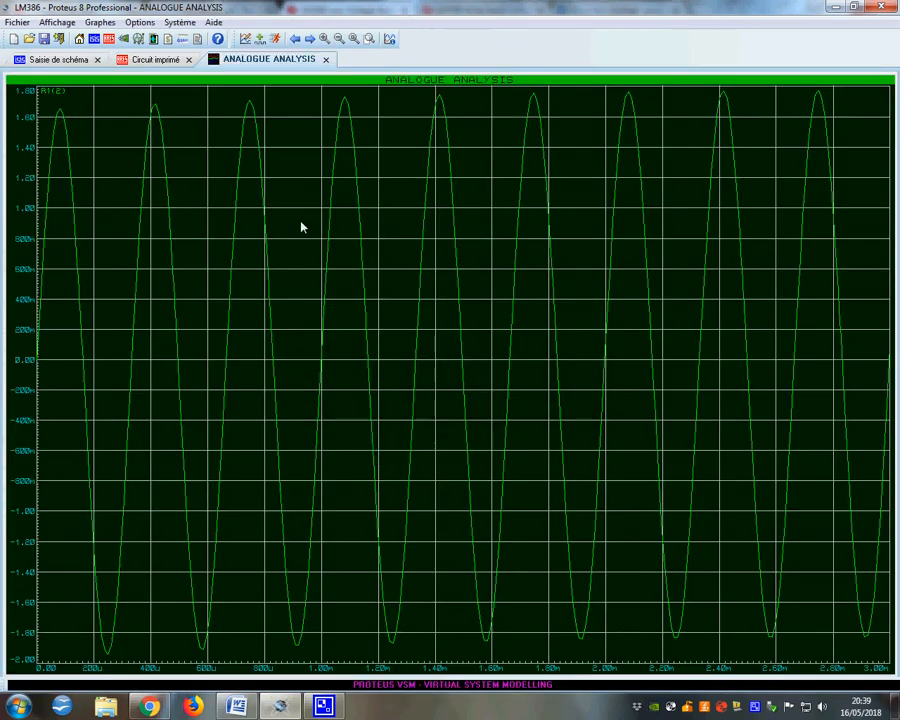
click(251, 104)
click(250, 101)
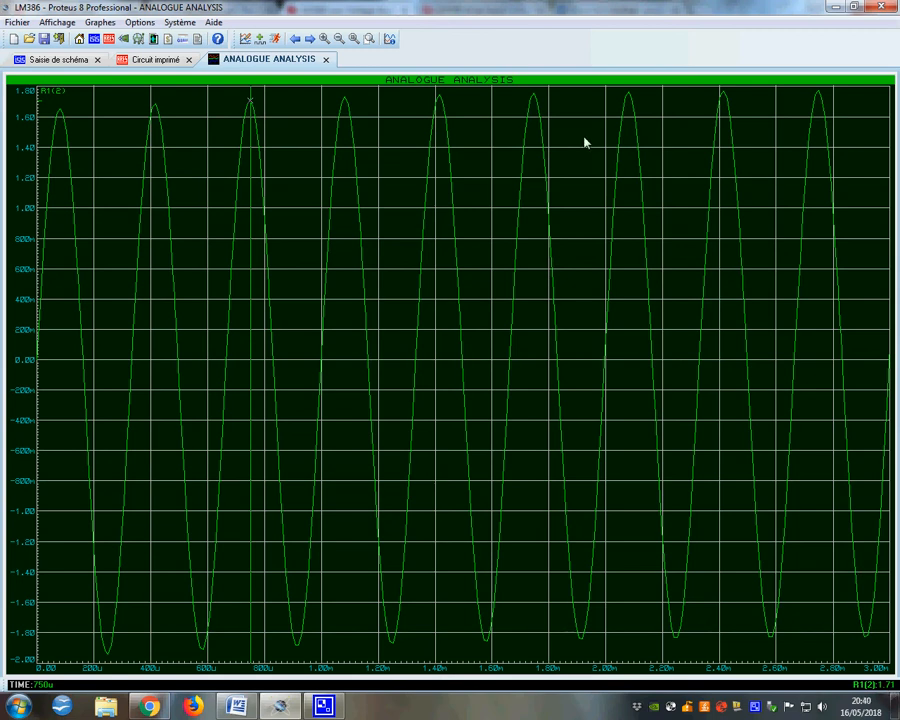
click(472, 80)
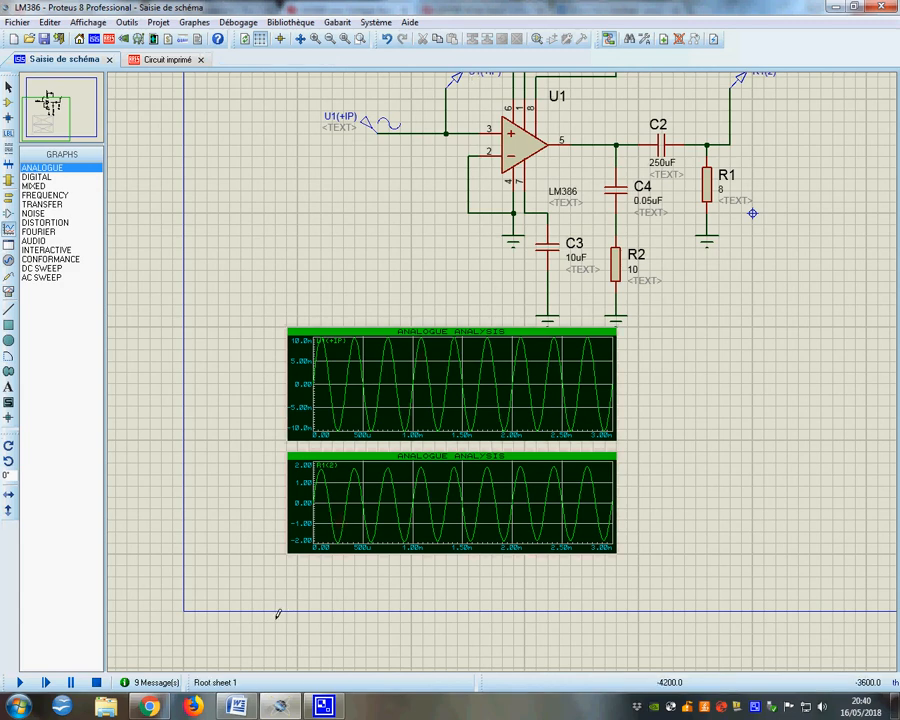
Compare the schematic with the LM386 Gain = 200 circuit in the Chrome datasheet and the Word document, then return to Proteus
click(280, 706)
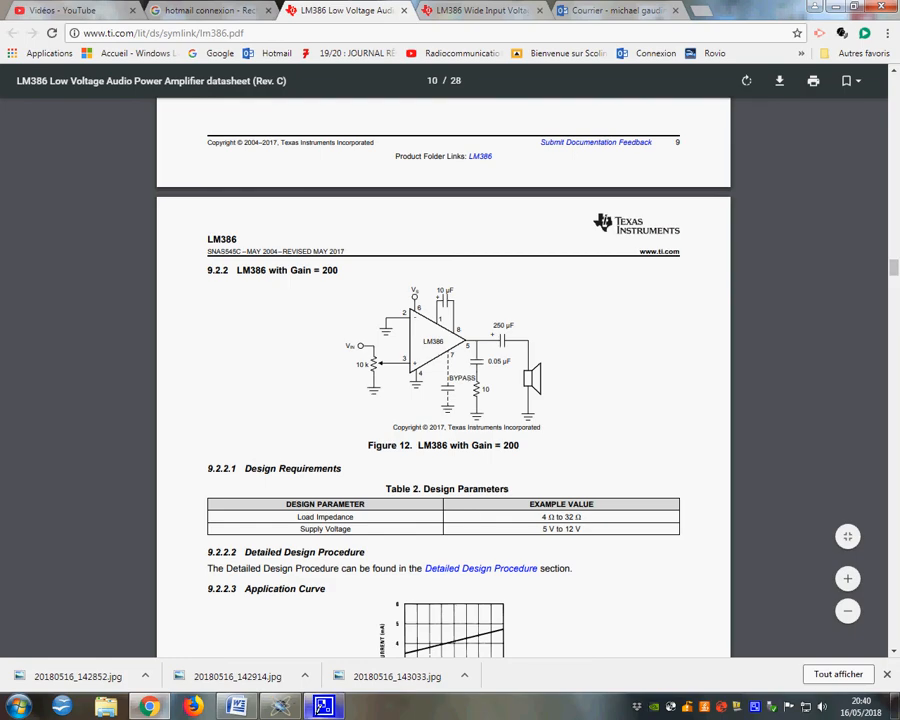
click(281, 705)
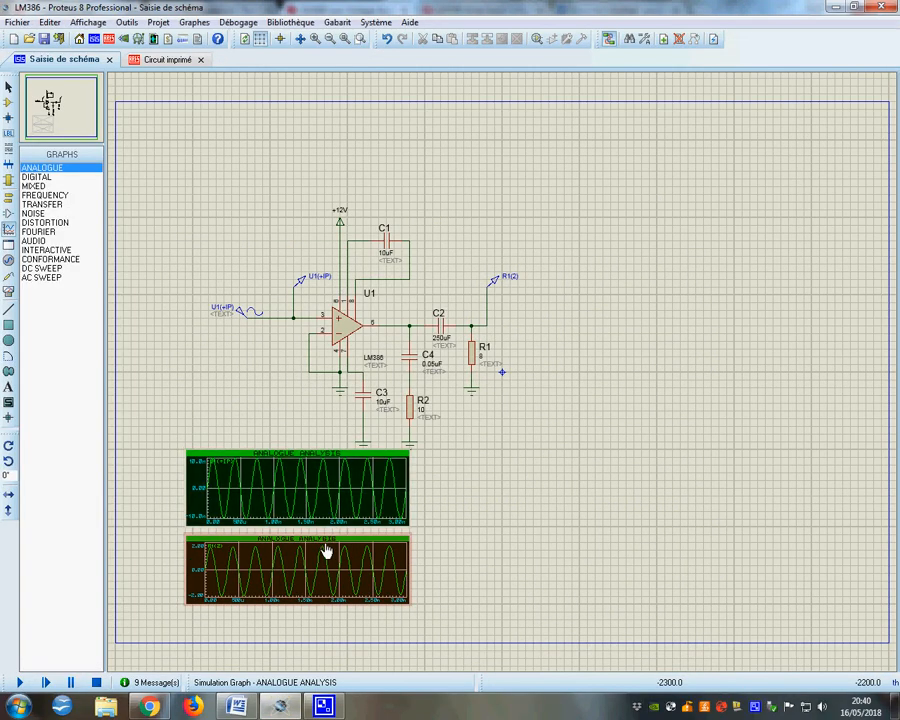
scroll(348, 330, up, 1)
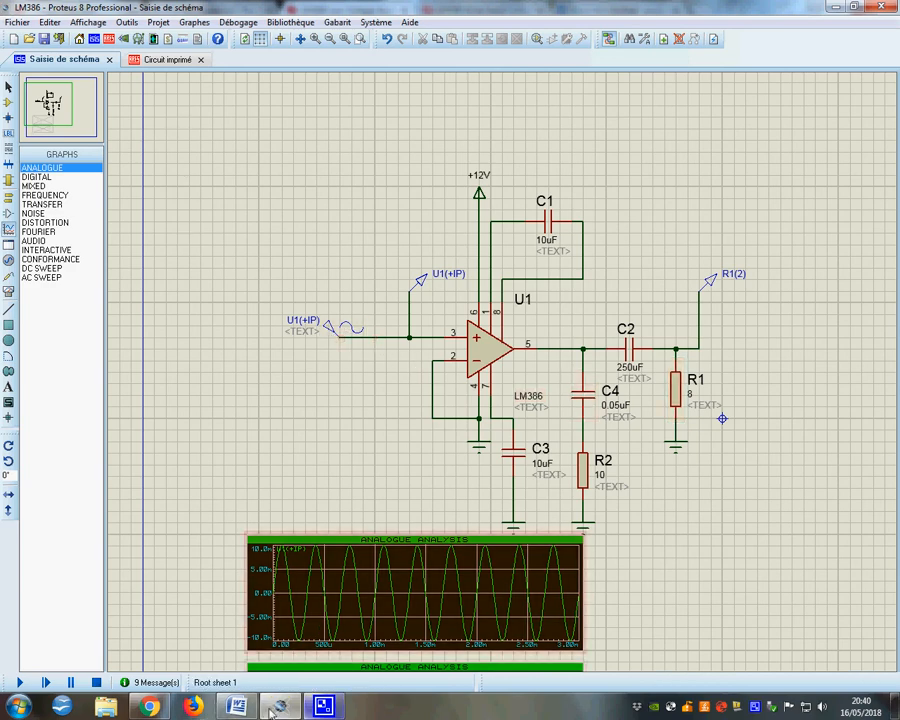
key(alt+Tab)
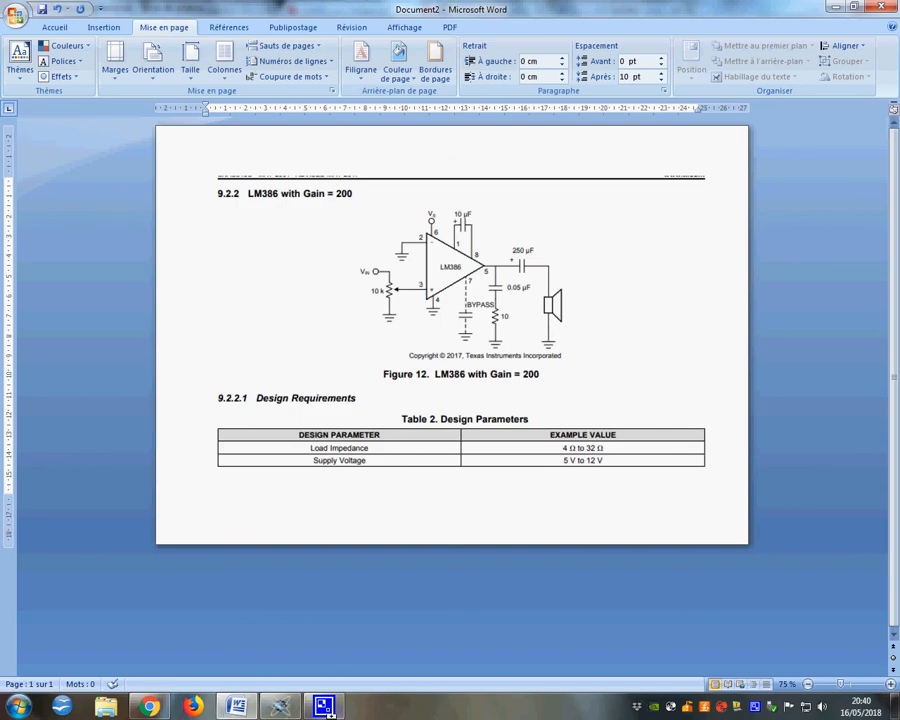
key(alt+Tab)
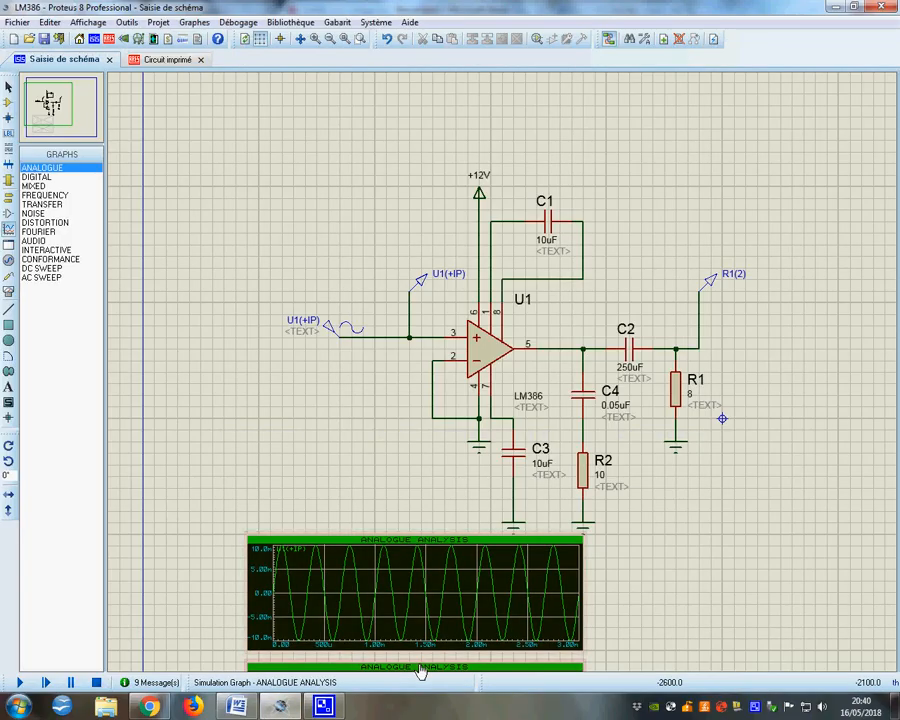